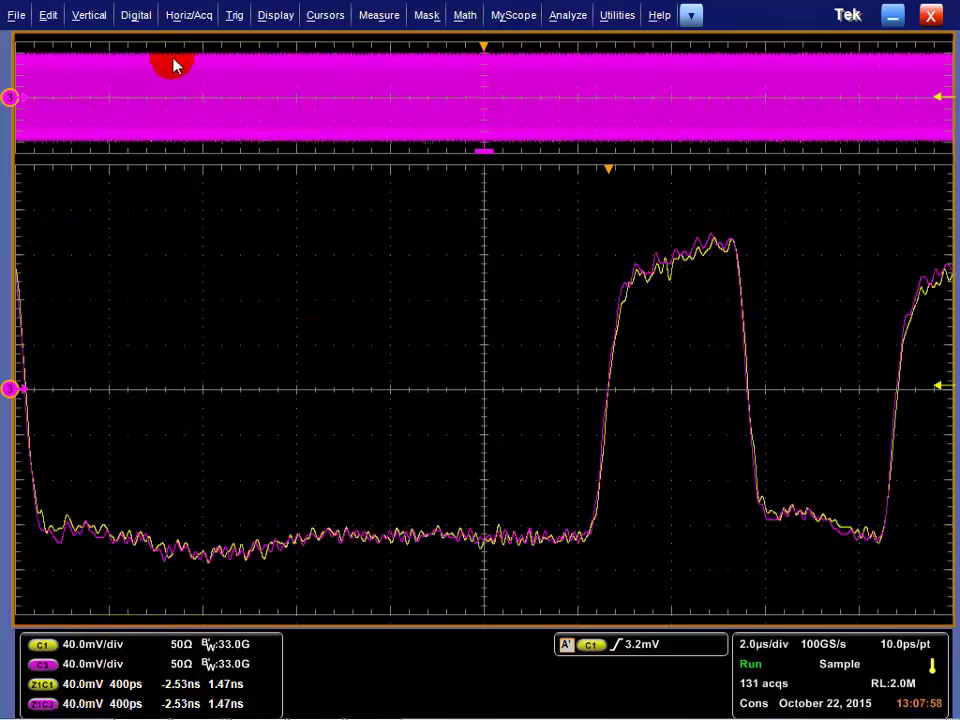
# Step the Ch1 vertical scale to 30 mV/div and back to 40 mV/div.
pyautogui.moveTo(176, 62)
pyautogui.mouseDown()
pyautogui.moveTo(150, 47)
pyautogui.moveTo(140, 57)
pyautogui.moveTo(135, 143)
pyautogui.moveTo(169, 161)
pyautogui.moveTo(221, 47)
pyautogui.moveTo(137, 58)
pyautogui.moveTo(139, 141)
pyautogui.moveTo(214, 133)
pyautogui.moveTo(186, 43)
pyautogui.moveTo(84, 313)
pyautogui.mouseUp()
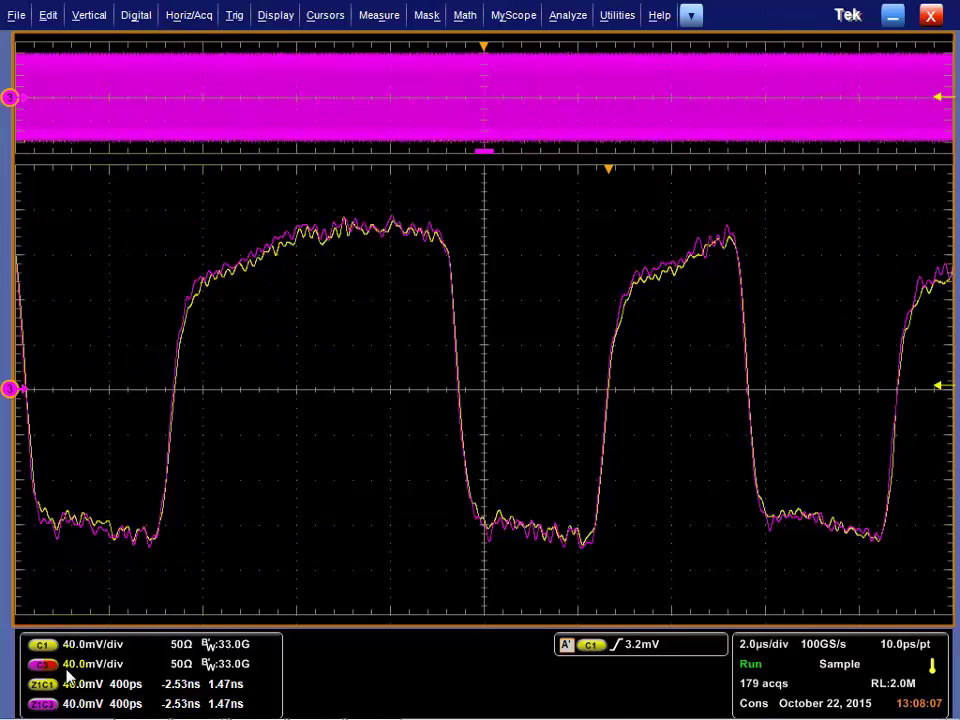
pyautogui.scroll(-1, 70, 678)
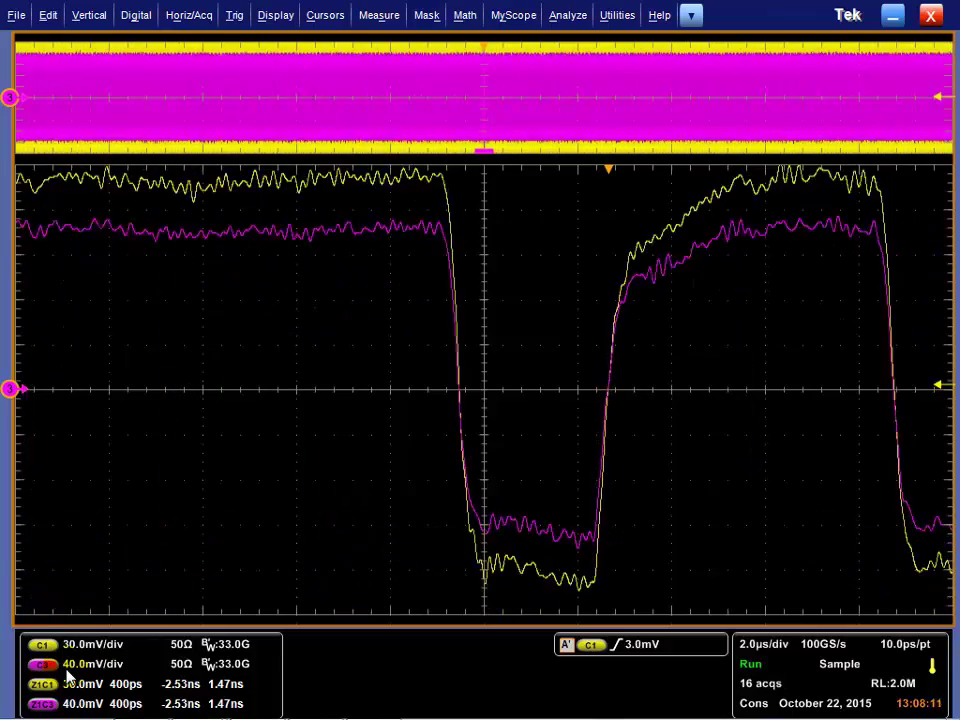
pyautogui.scroll(1, 69, 678)
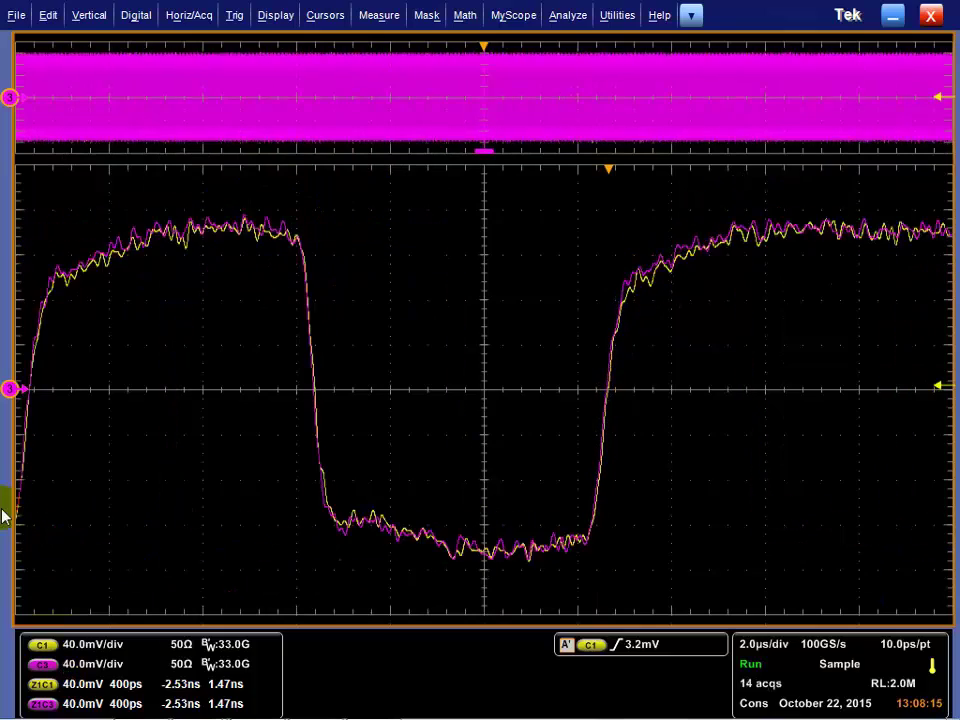
# Show Channel 3's position and scale readout and stop acquisition.
pyautogui.click(10, 97)
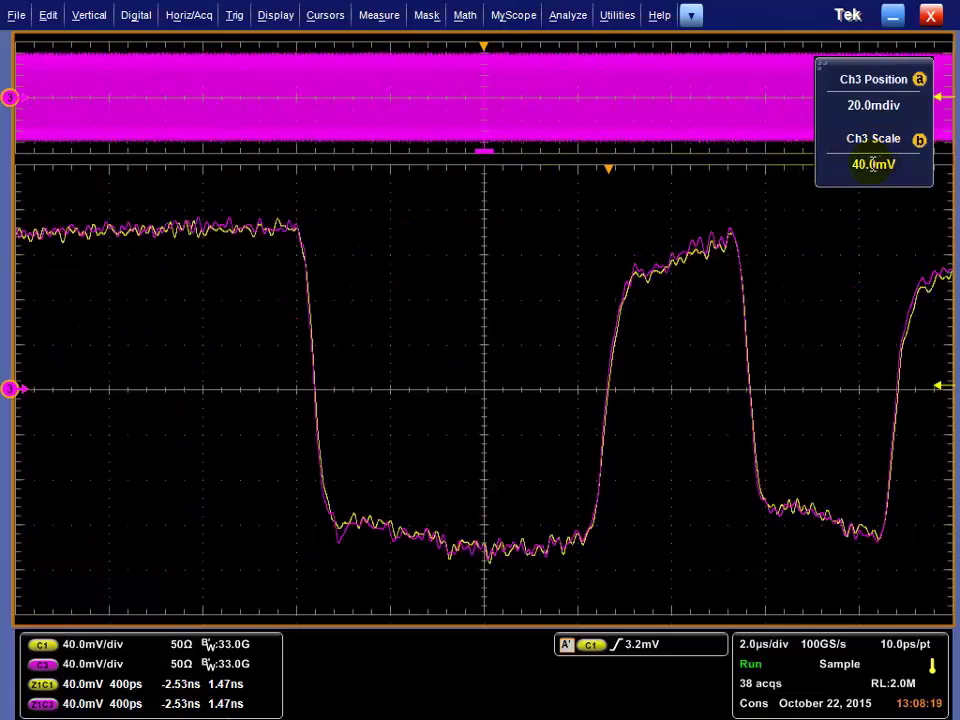
pyautogui.click(483, 103)
pyautogui.moveTo(483, 103); pyautogui.dragTo(483, 199)
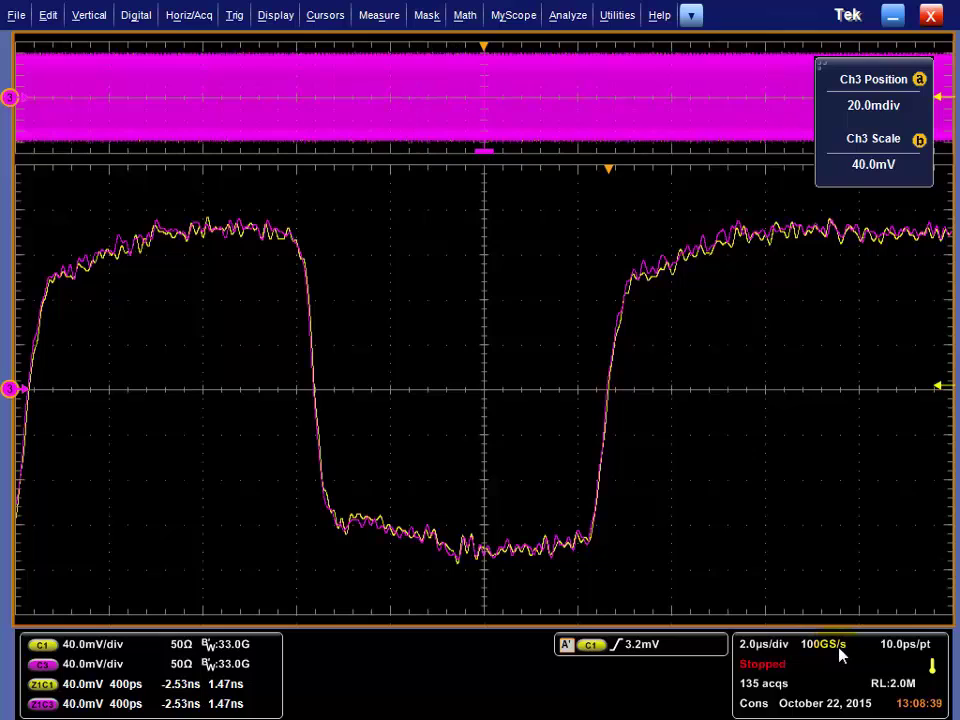
pyautogui.rightClick(839, 648)
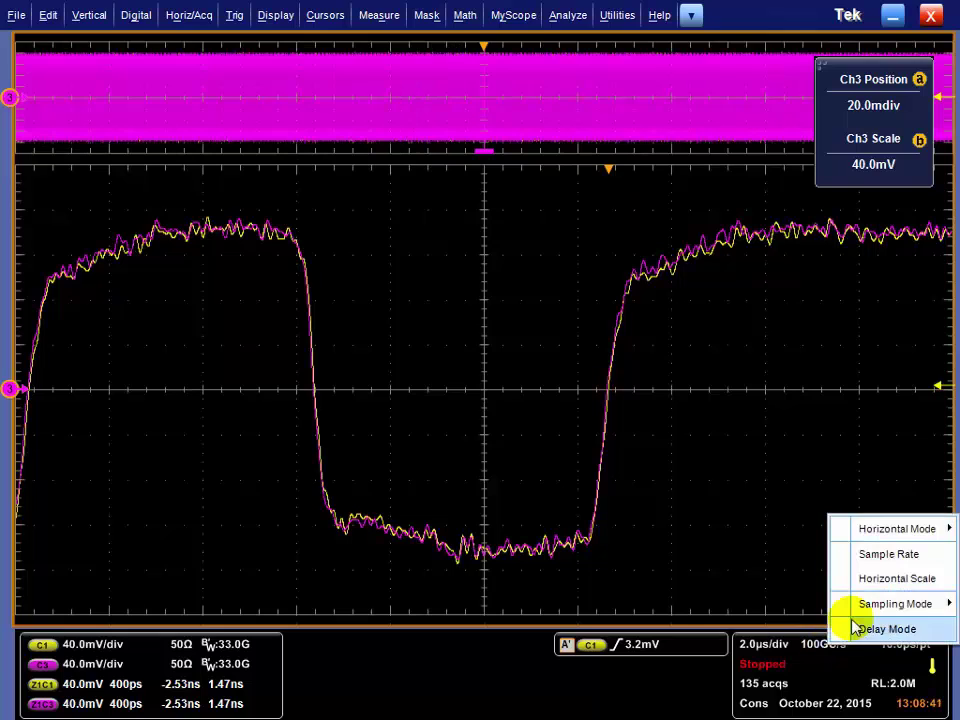
pyautogui.moveTo(863, 536)
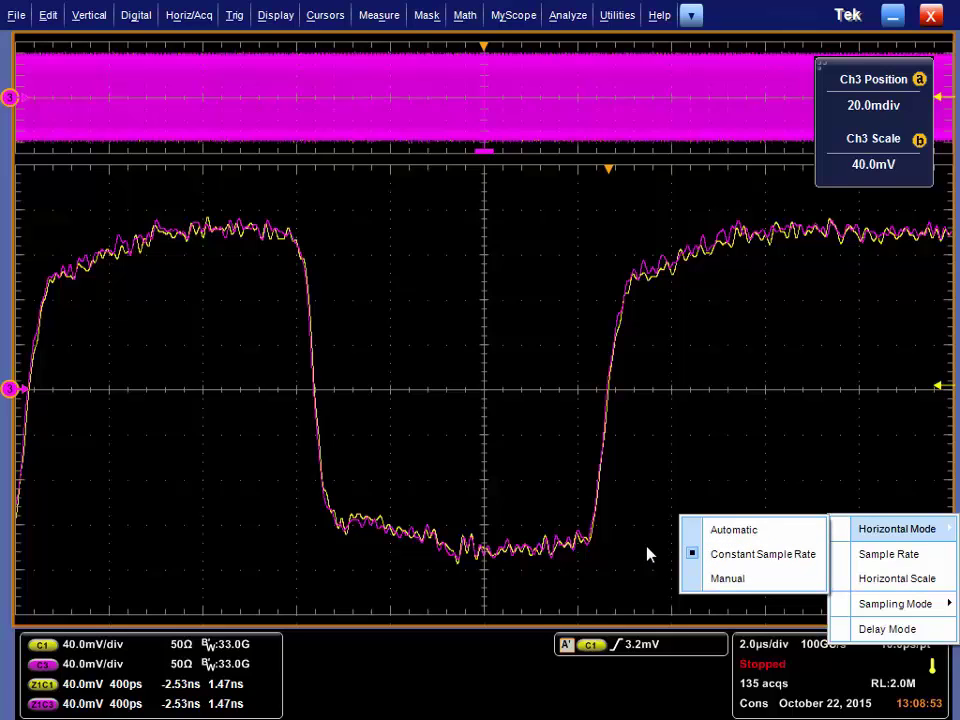
pyautogui.click(728, 556)
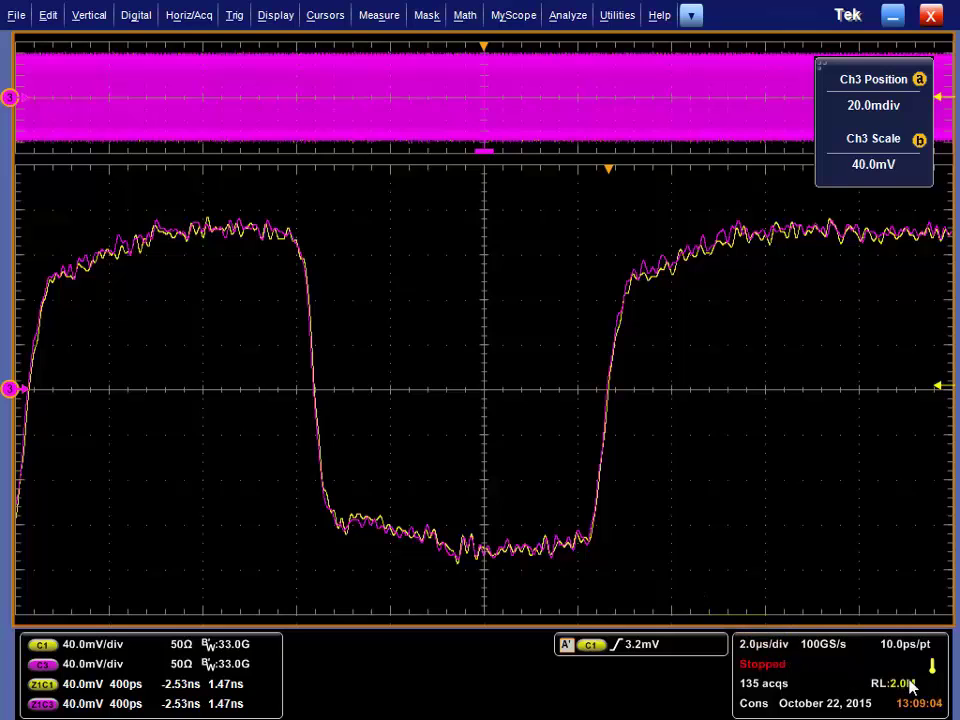
# Move the zoom marker to 50.0% position at factor 5000, centering the rising edge.
pyautogui.click(288, 70)
pyautogui.click(655, 100)
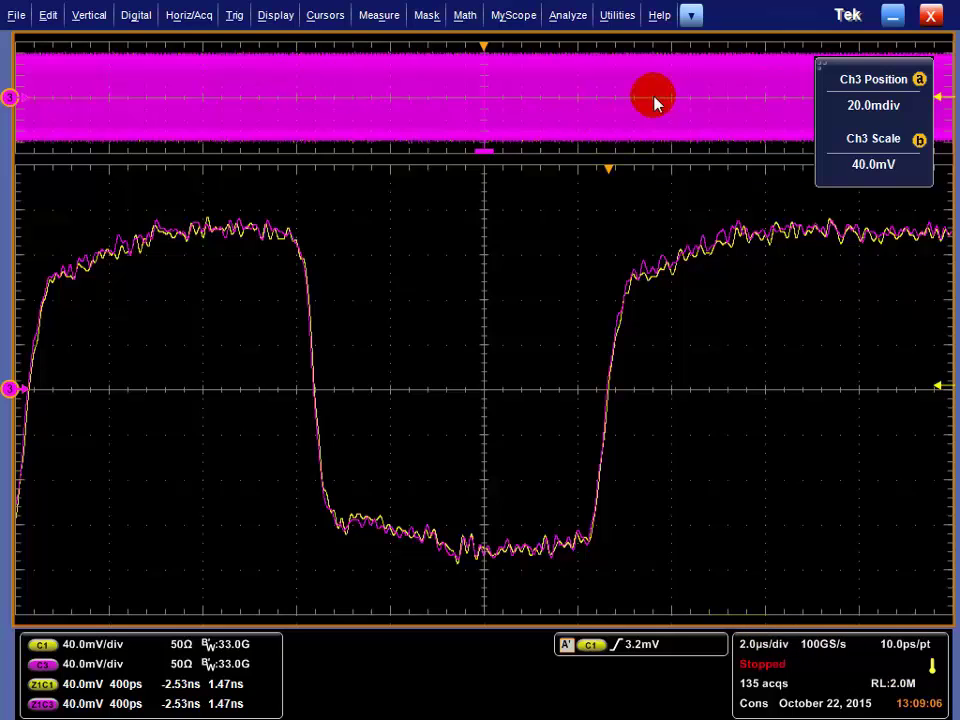
pyautogui.click(585, 78)
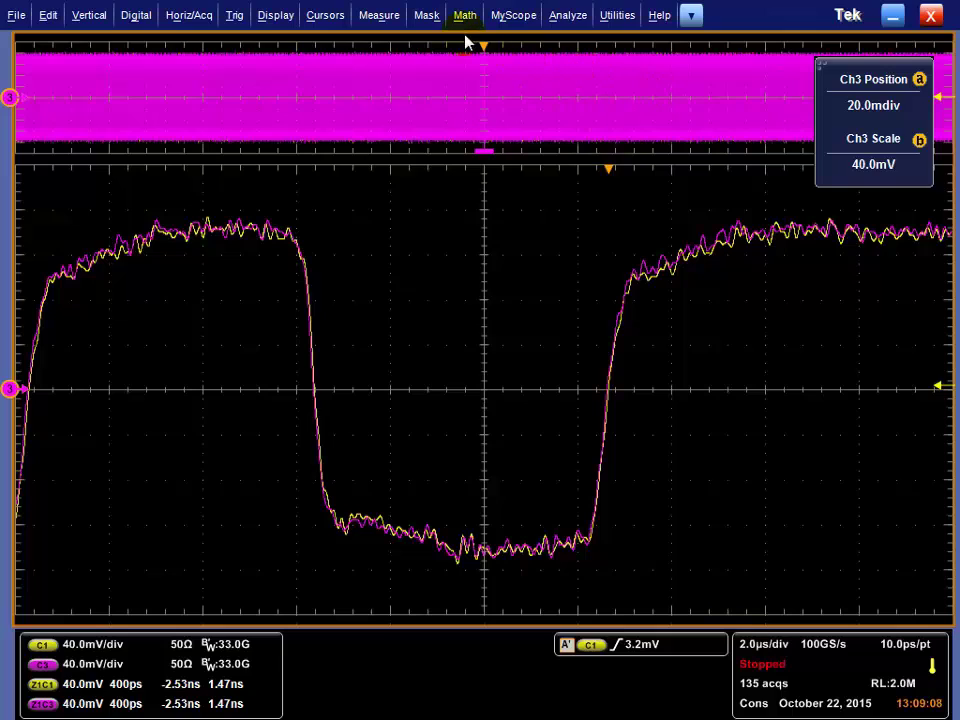
pyautogui.click(484, 148)
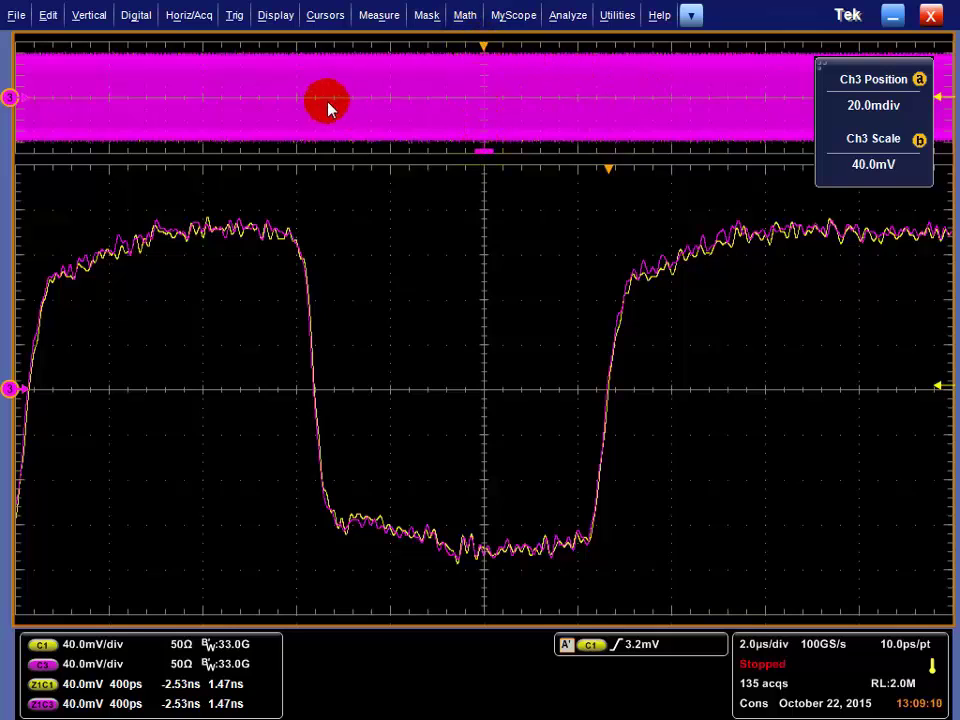
pyautogui.moveTo(332, 107)
pyautogui.mouseDown()
pyautogui.moveTo(279, 83)
pyautogui.moveTo(292, 93)
pyautogui.moveTo(587, 103)
pyautogui.mouseUp()
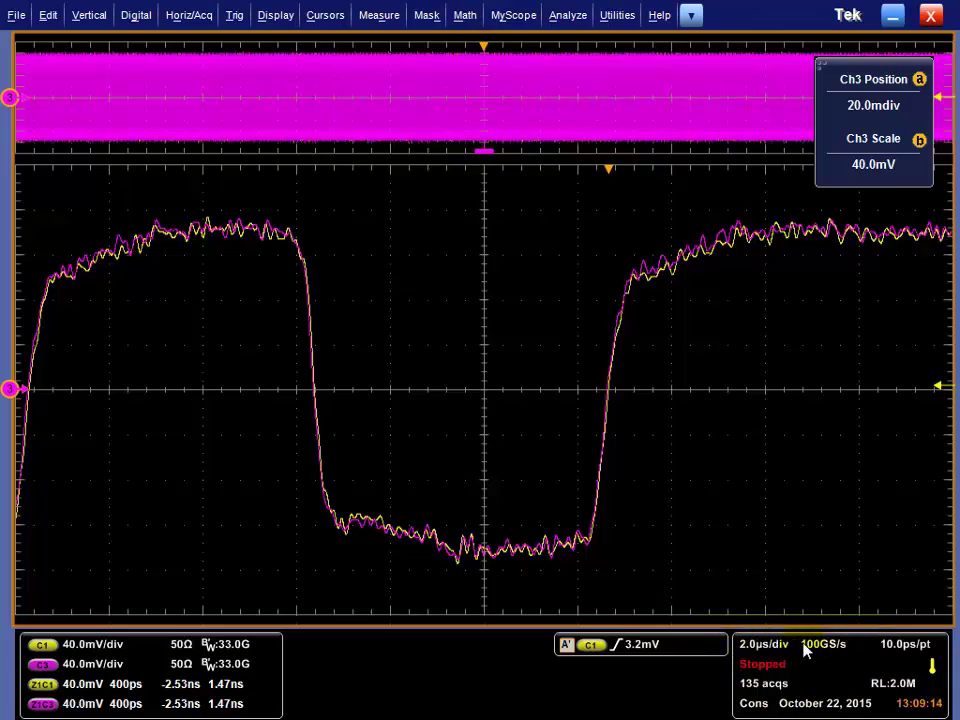
pyautogui.click(484, 150)
pyautogui.click(480, 155)
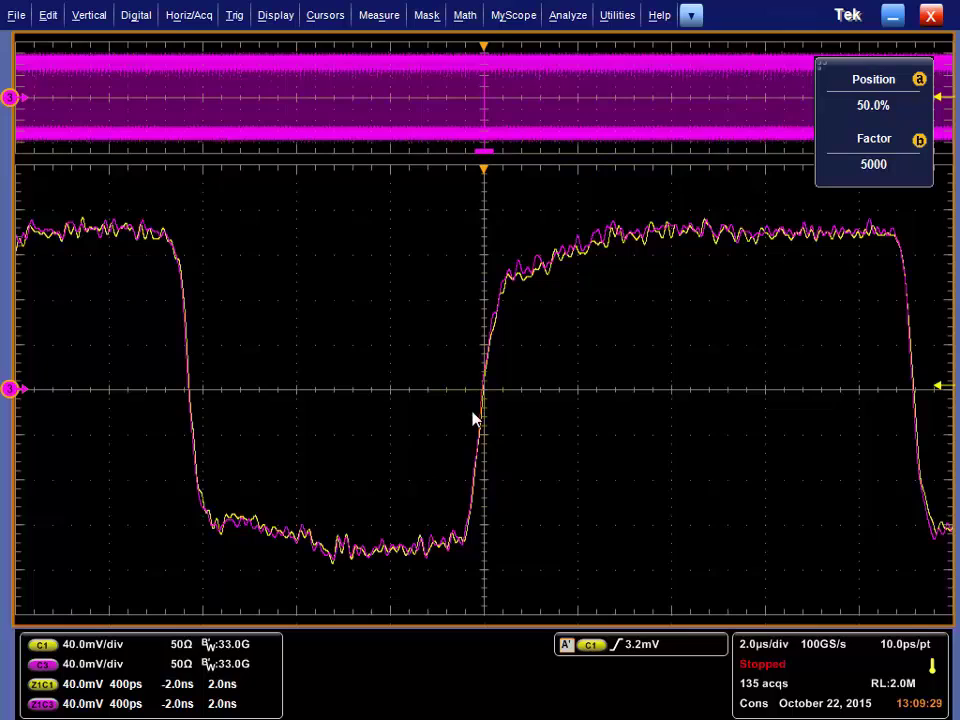
pyautogui.click(224, 55)
# Open the DPOJET Jitter and Eye Analysis measurement selection from the Analyze menu.
pyautogui.click(566, 18)
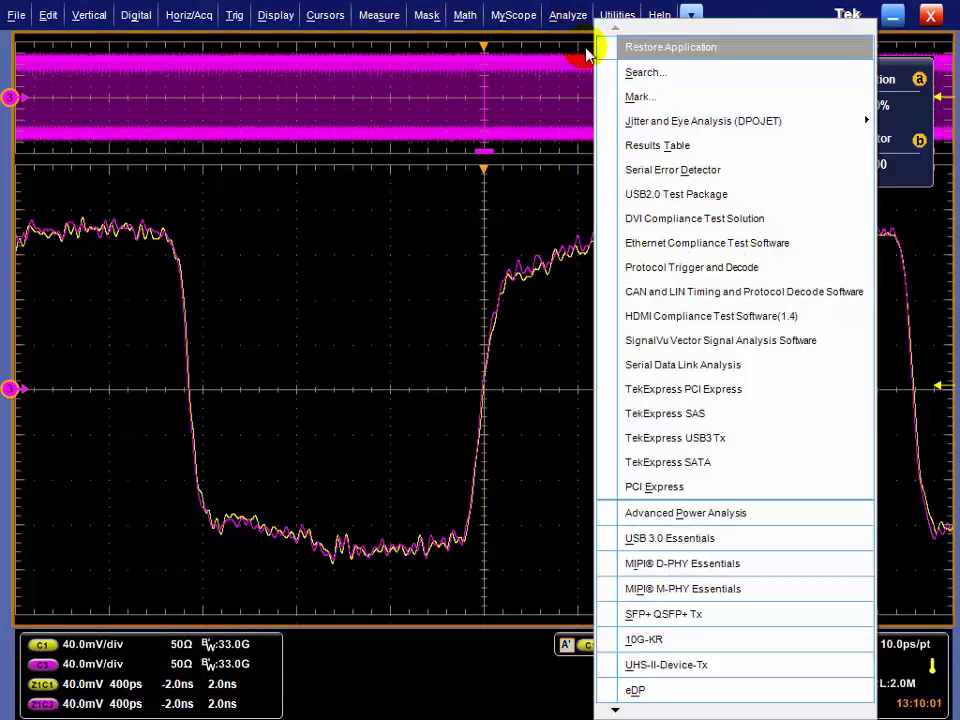
pyautogui.moveTo(638, 132)
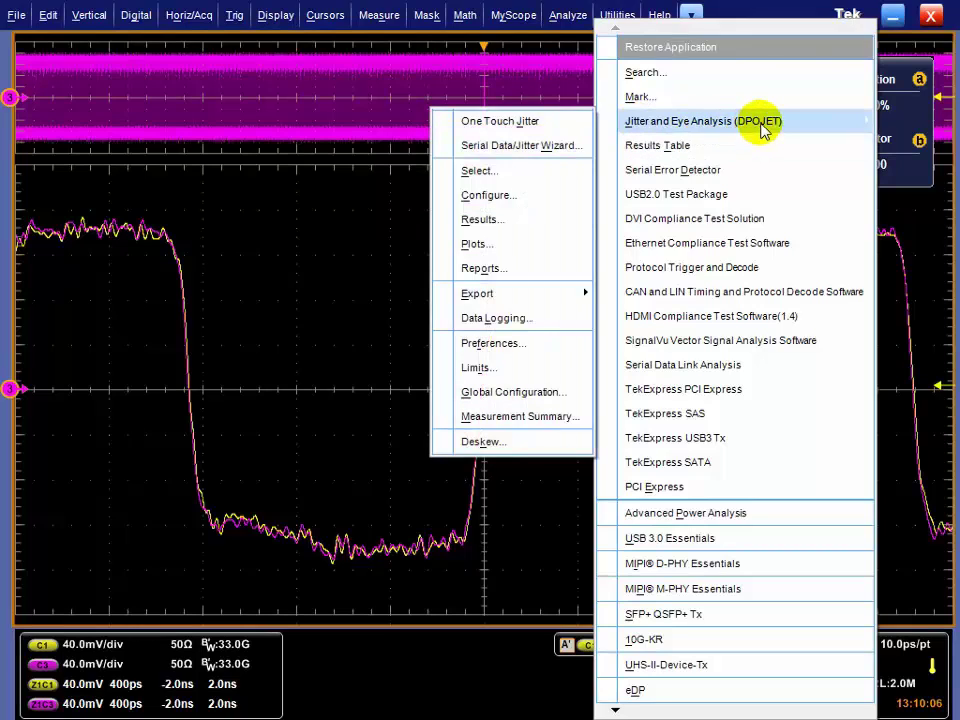
pyautogui.click(496, 173)
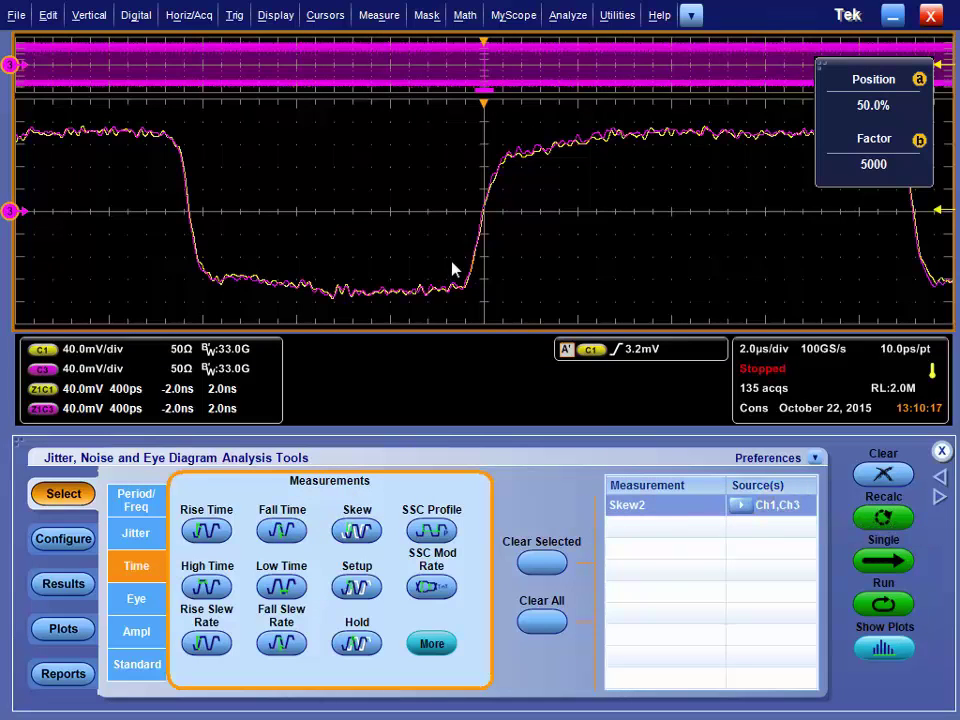
# Review Skew2's edge configuration: From Edge Both, To Edge Same as From.
pyautogui.click(60, 545)
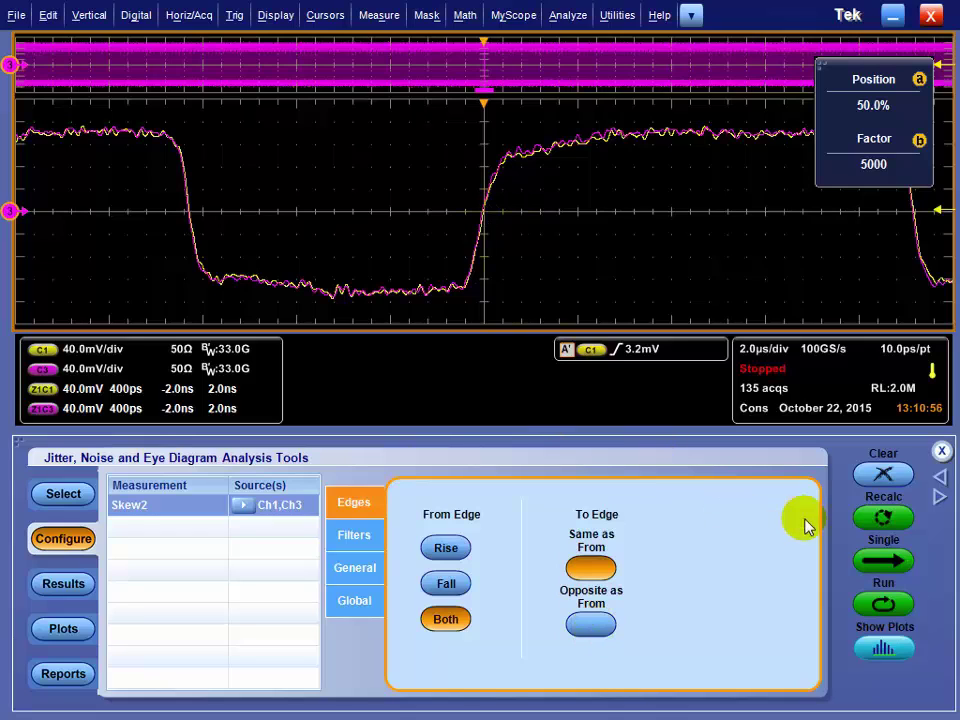
pyautogui.click(740, 80)
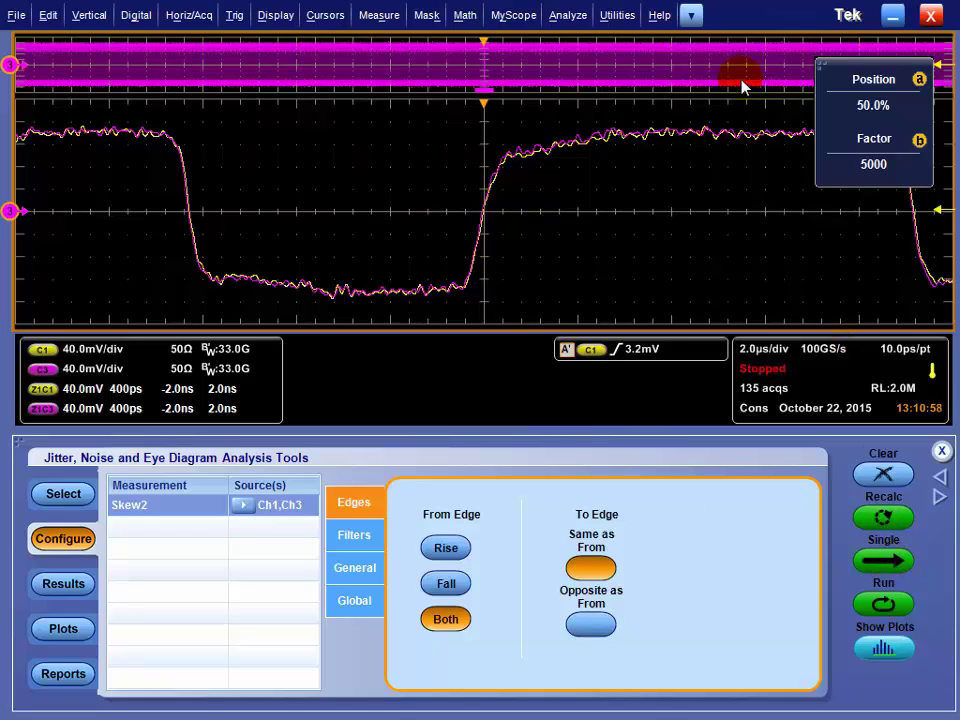
# Recalculate Skew2 (mean -4.7237 ps) and hide the skew histogram plot.
pyautogui.click(884, 518)
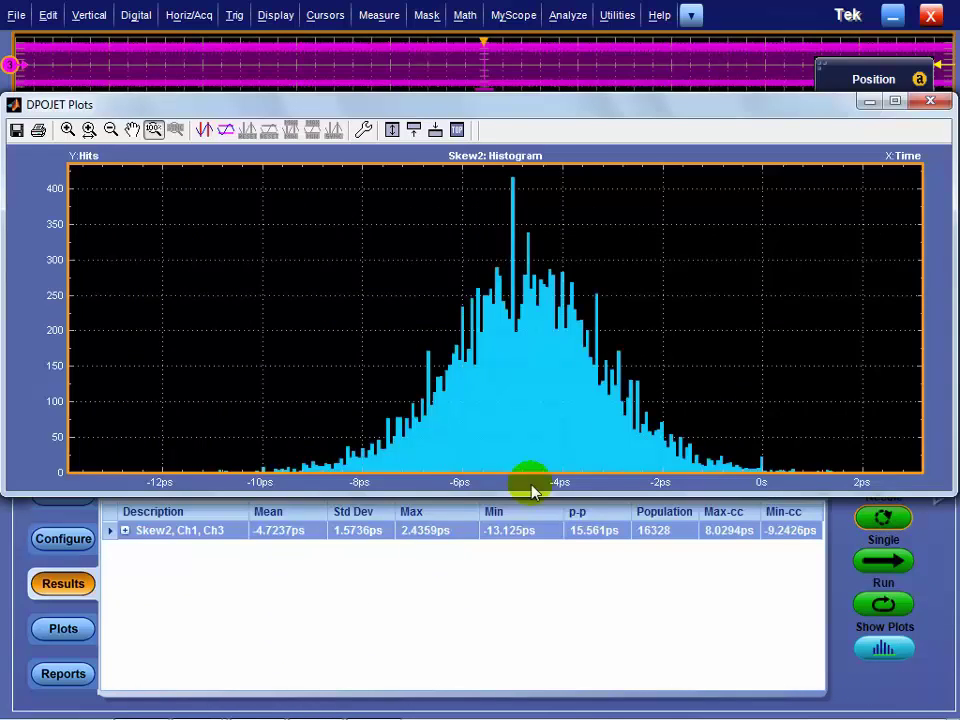
pyautogui.moveTo(262, 543)
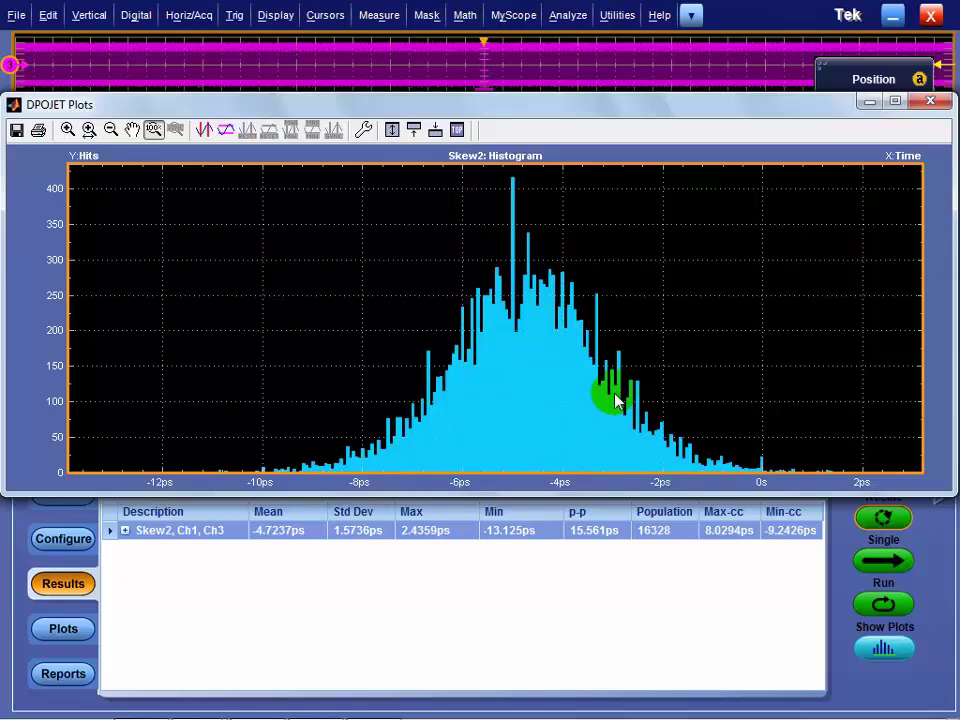
pyautogui.click(868, 103)
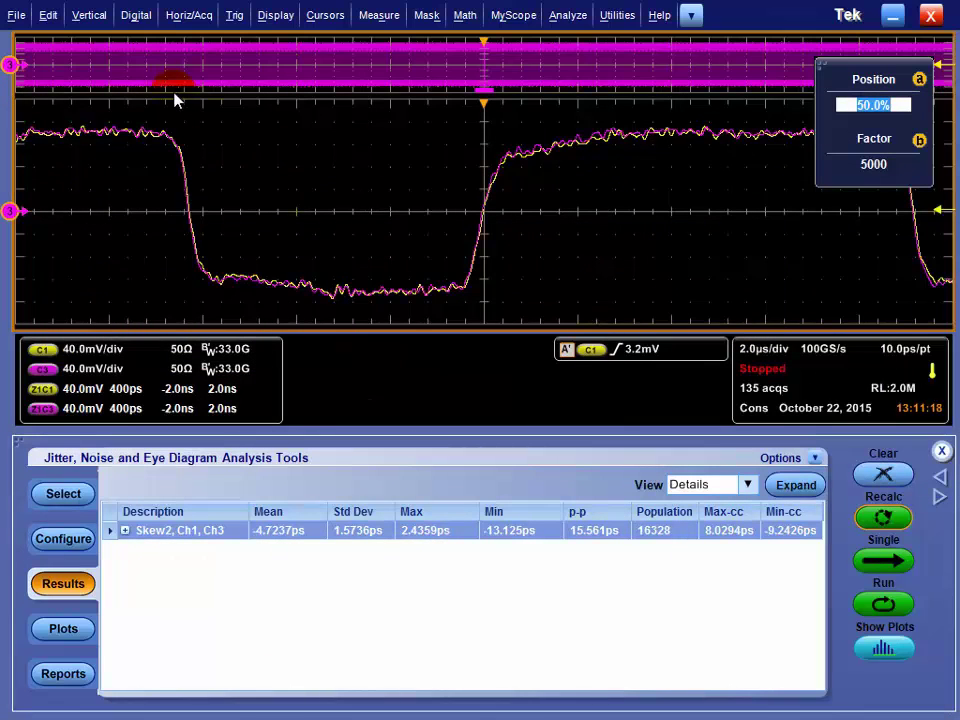
# Enter a Channel 3 deskew time of -5 ps in the Deskew/Attenuation panel.
pyautogui.click(97, 18)
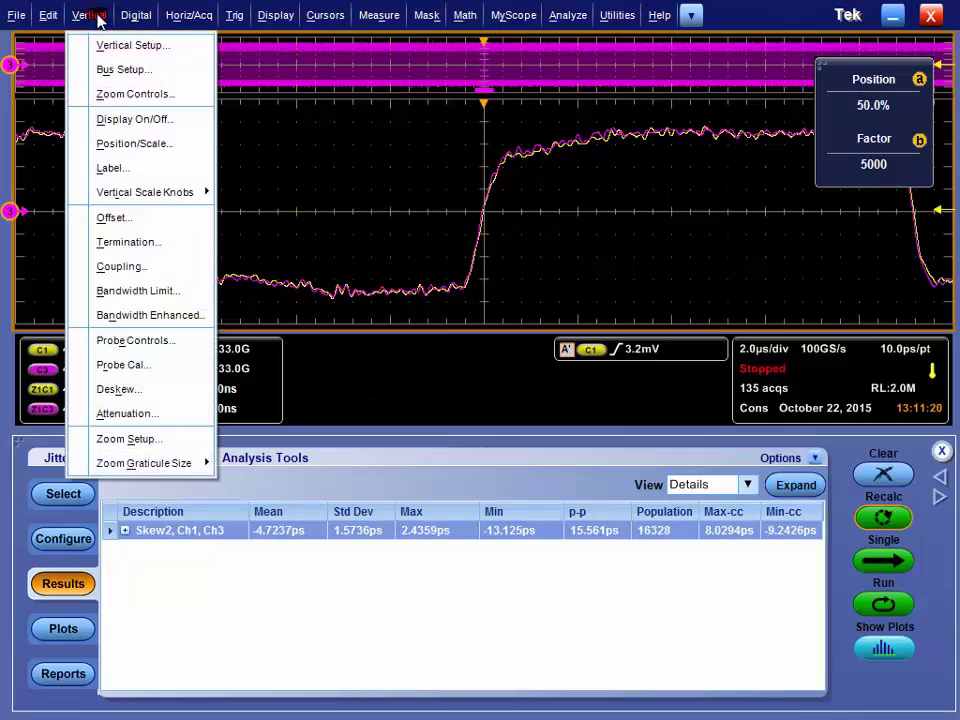
pyautogui.click(114, 396)
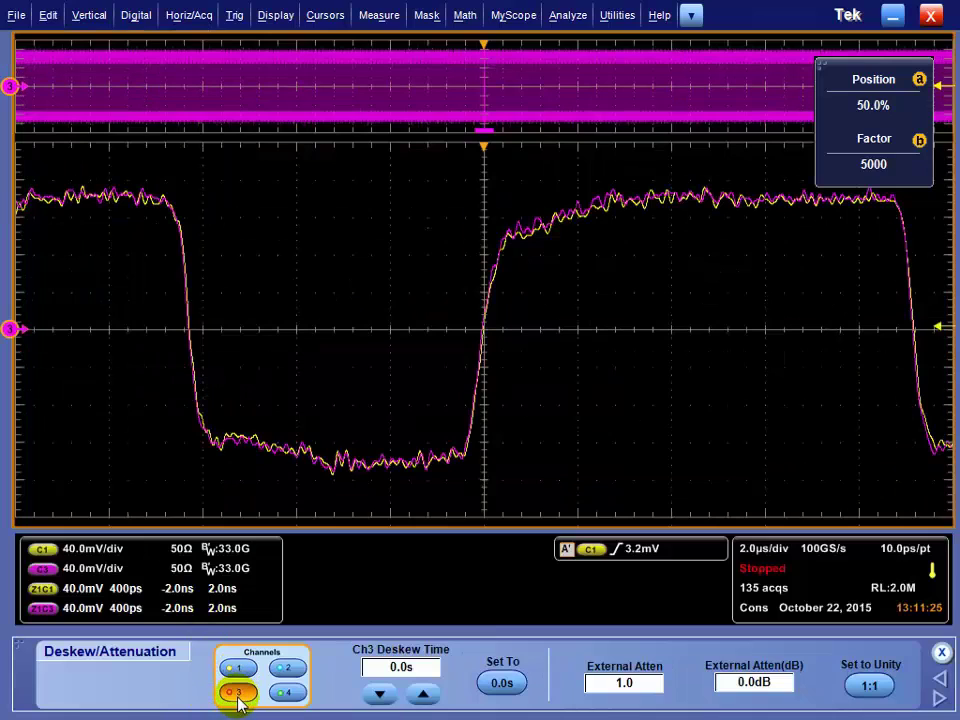
pyautogui.click(395, 668)
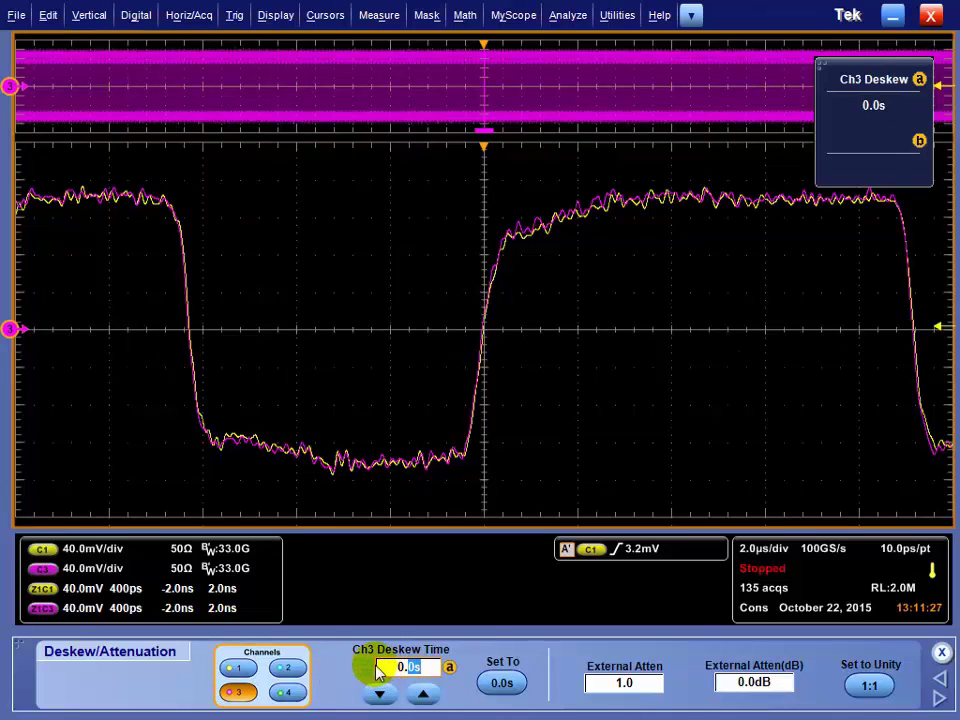
pyautogui.click(368, 669)
pyautogui.click(445, 354)
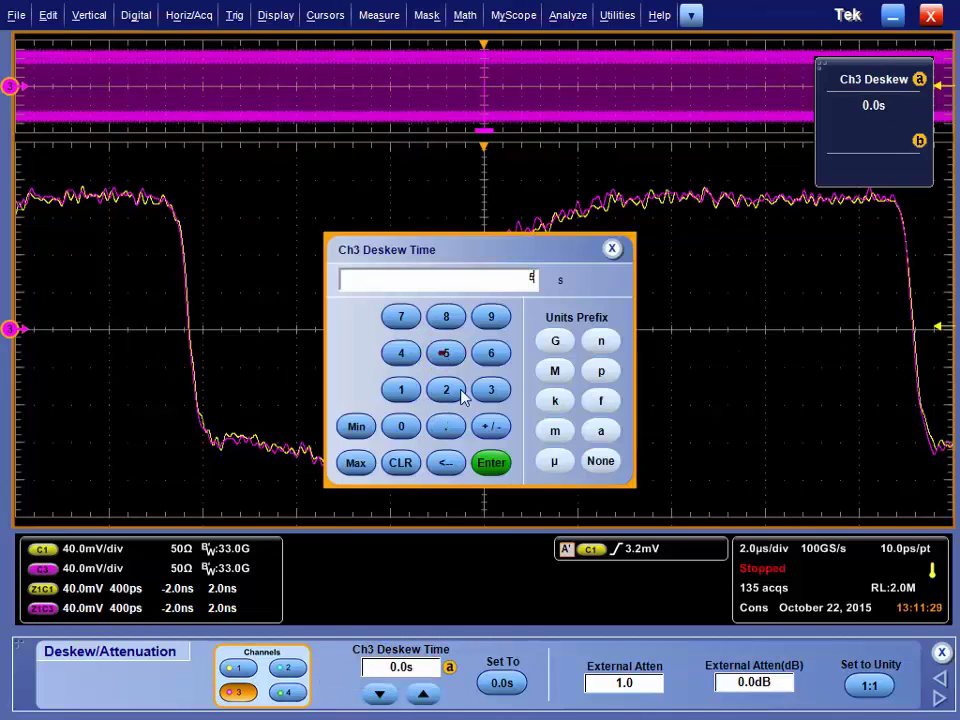
pyautogui.click(491, 426)
pyautogui.click(601, 371)
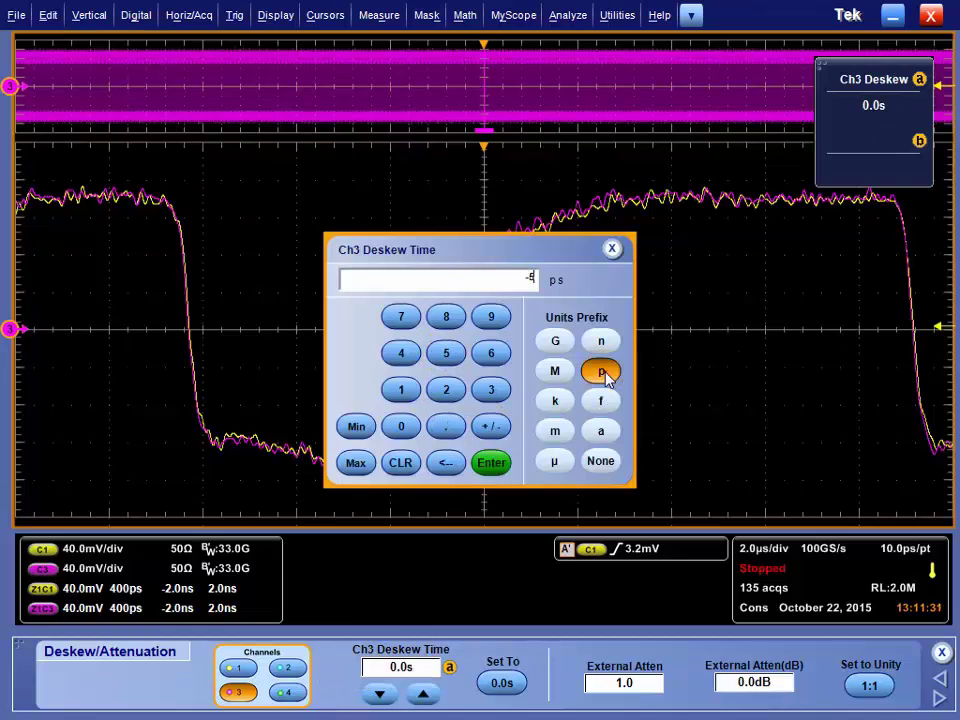
pyautogui.click(489, 464)
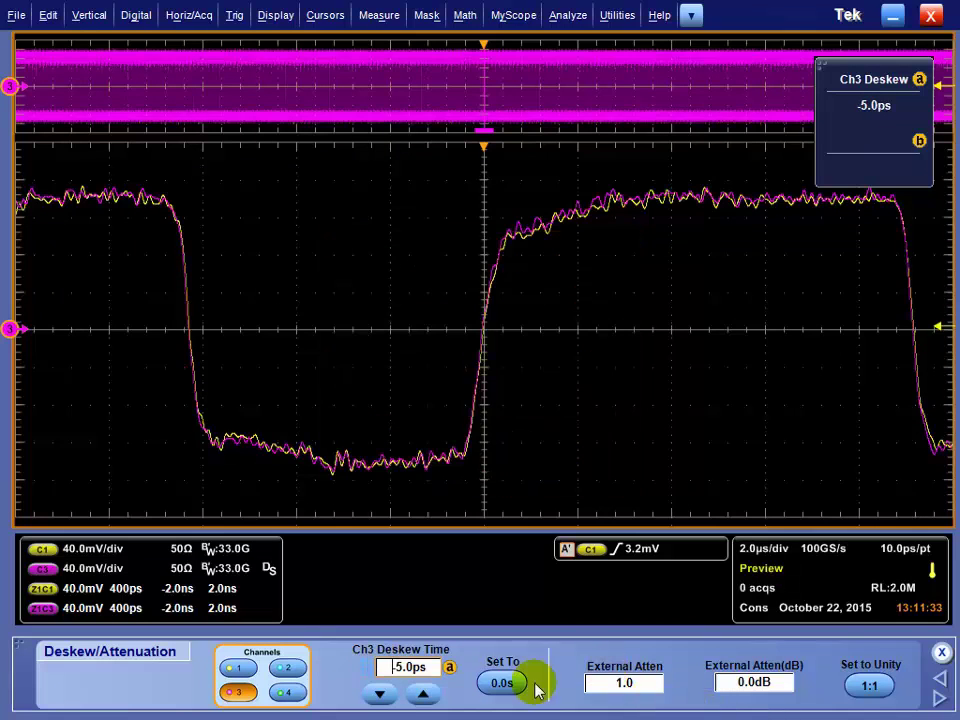
# Clear the DPOJET Skew2 results and take a single acquisition to remeasure skew.
pyautogui.click(940, 682)
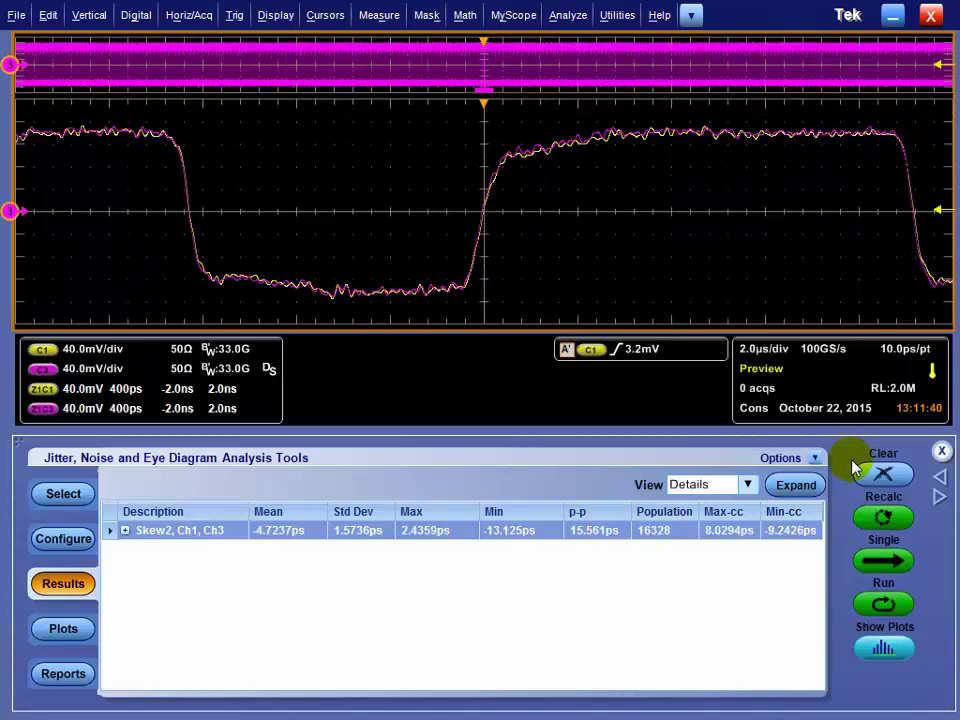
pyautogui.click(883, 476)
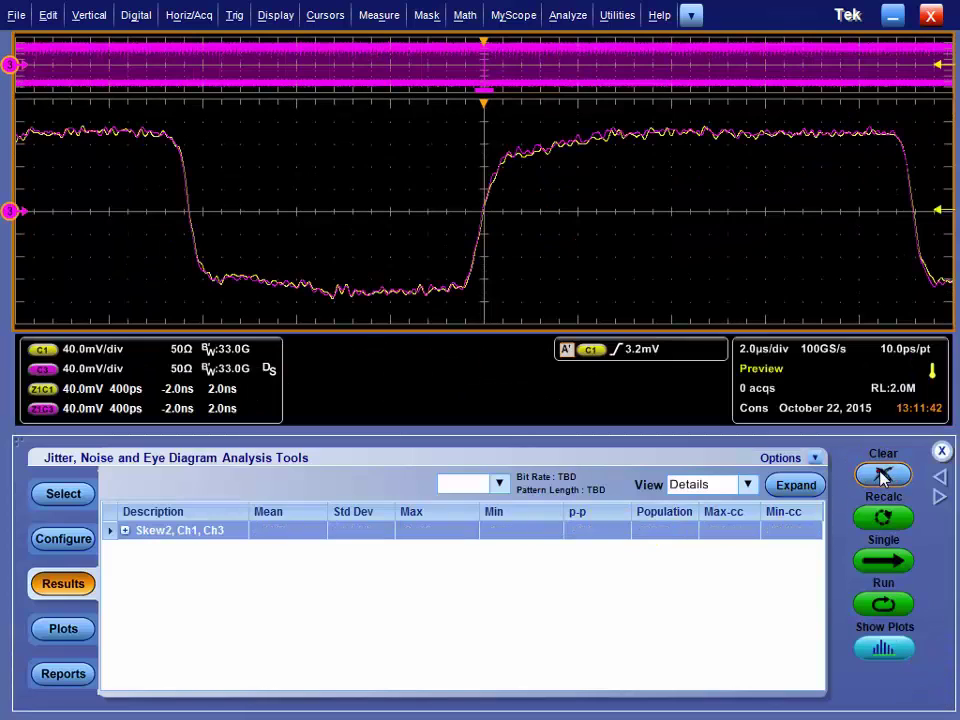
pyautogui.click(883, 563)
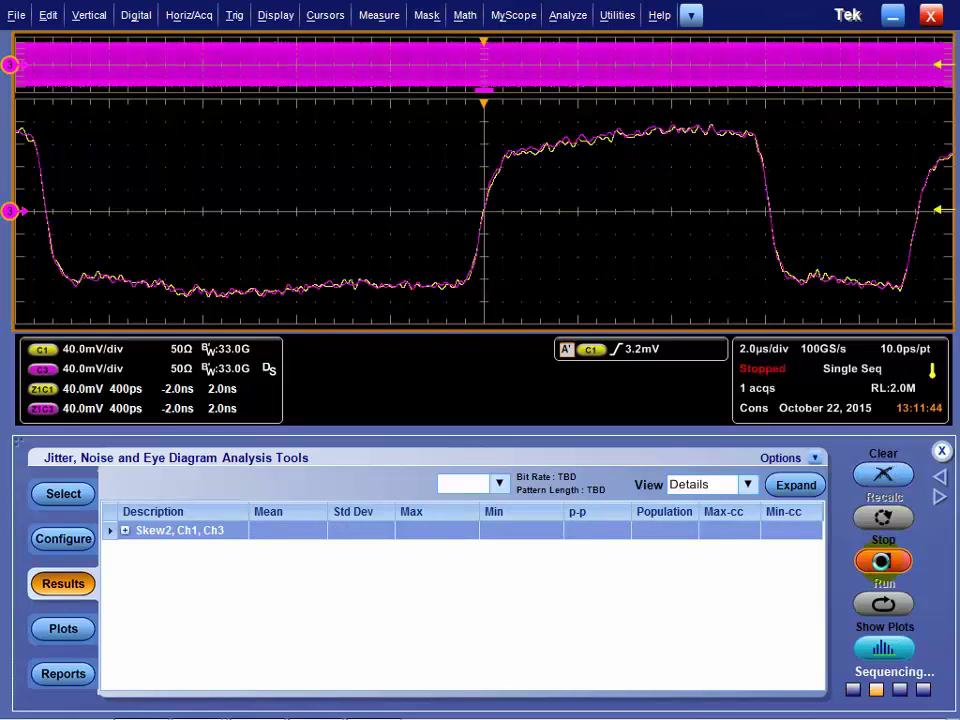